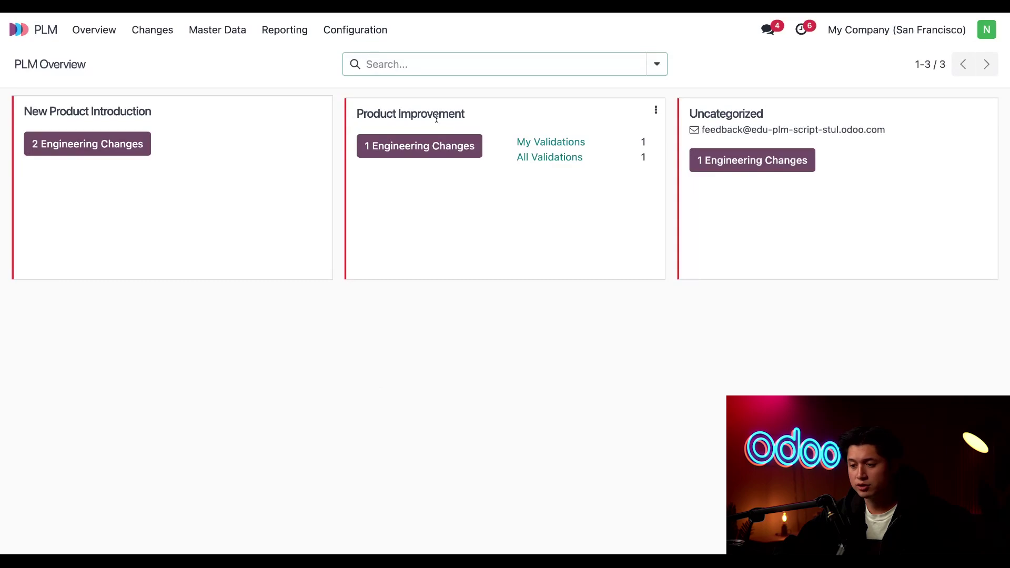
Step: Open the Product Improvement engineering changes and review the Research stage's approval role and approval type
{"action": "left_click", "coordinate": [405, 156]}
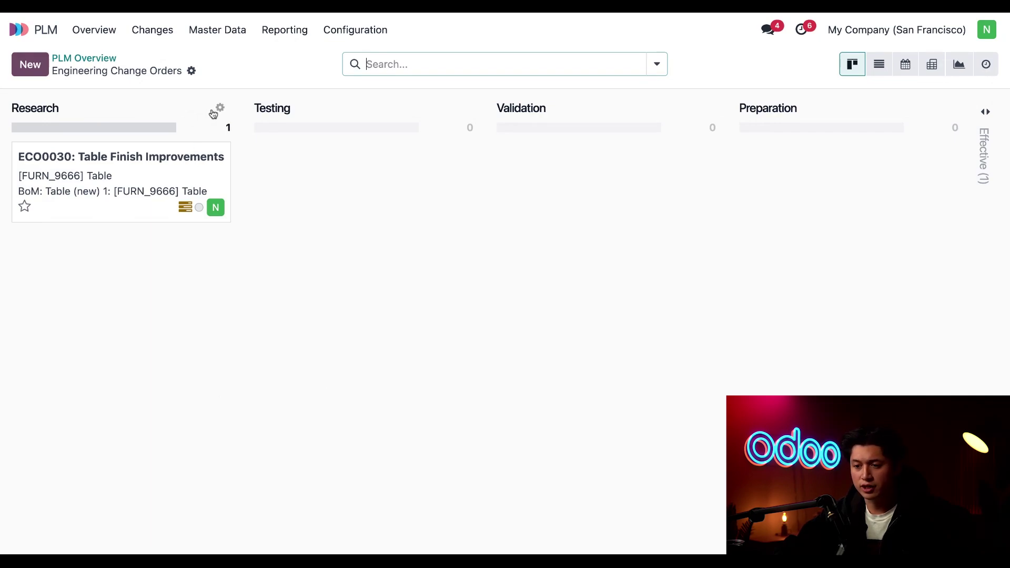
{"action": "left_click", "coordinate": [221, 110]}
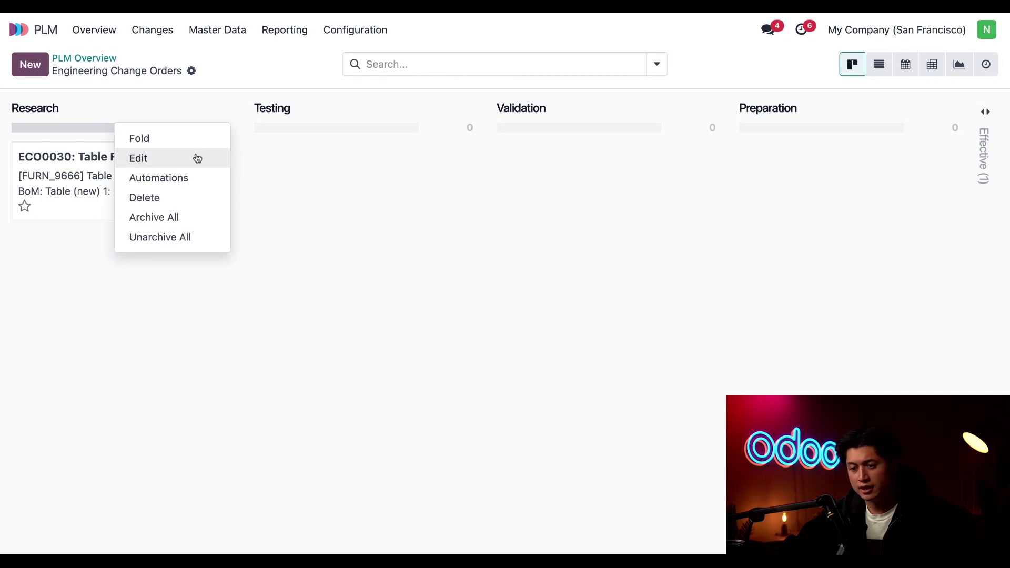
{"action": "left_click", "coordinate": [197, 158]}
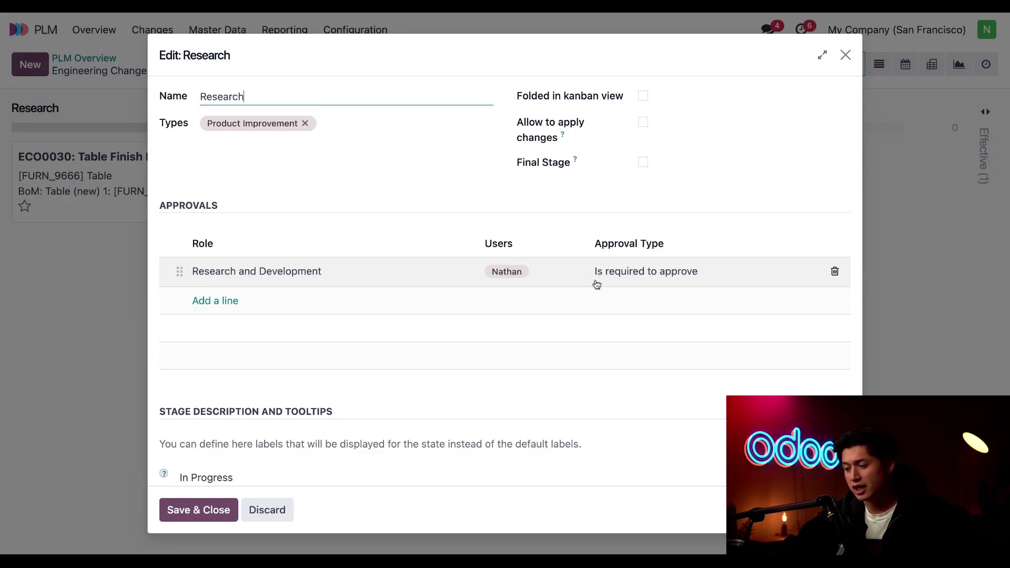
{"action": "left_click", "coordinate": [640, 281]}
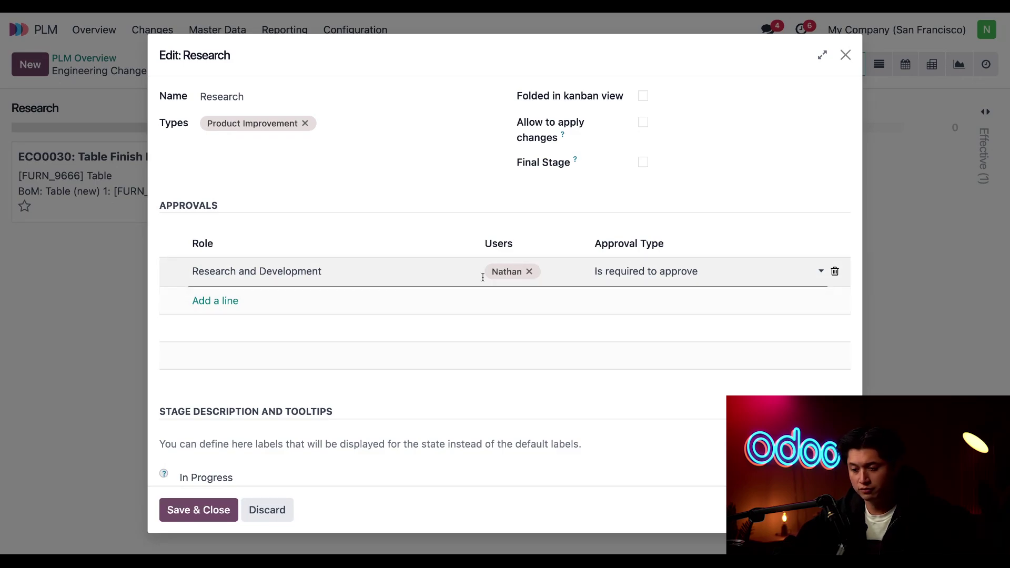
{"action": "left_click", "coordinate": [179, 511]}
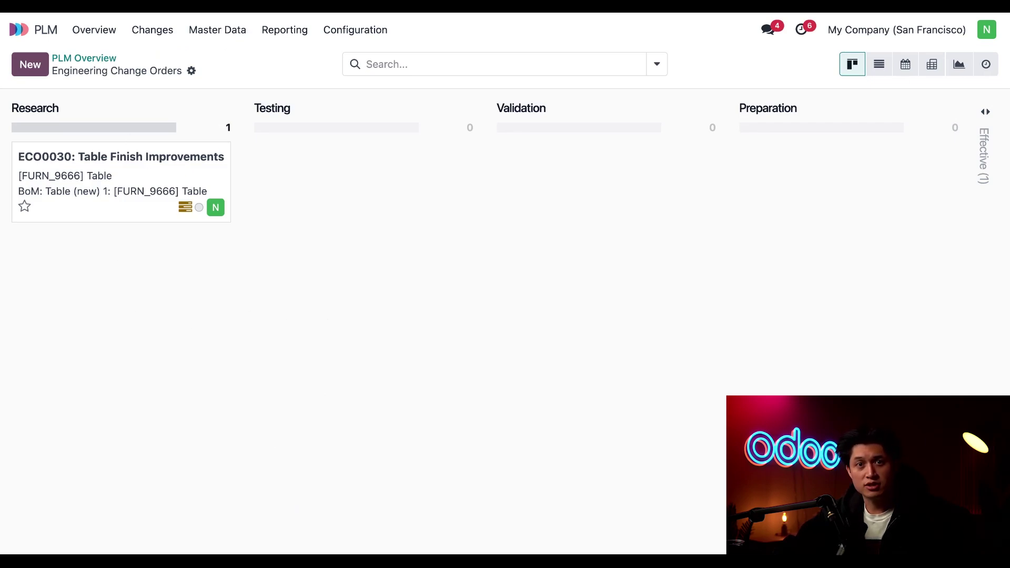
Step: Group the ECO stages by Types and expand the Product Improvement group to review its approval roles
{"action": "left_click", "coordinate": [353, 38]}
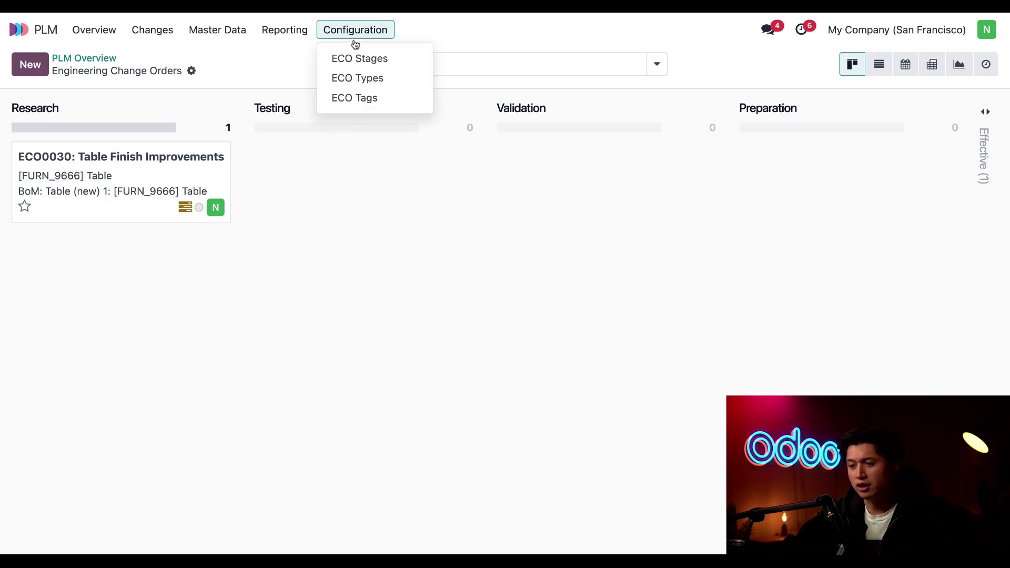
{"action": "left_click", "coordinate": [392, 64]}
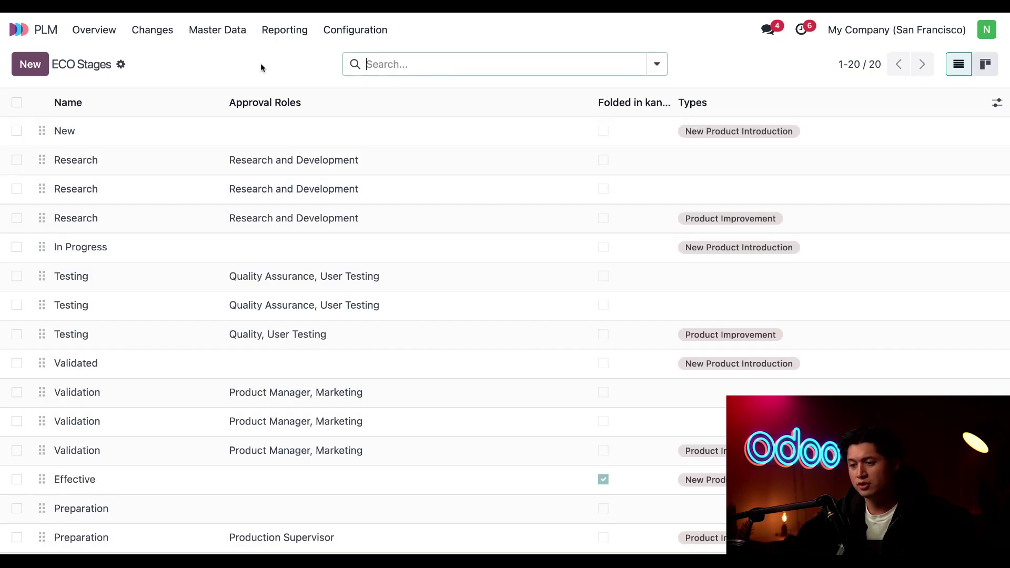
{"action": "left_click", "coordinate": [656, 64]}
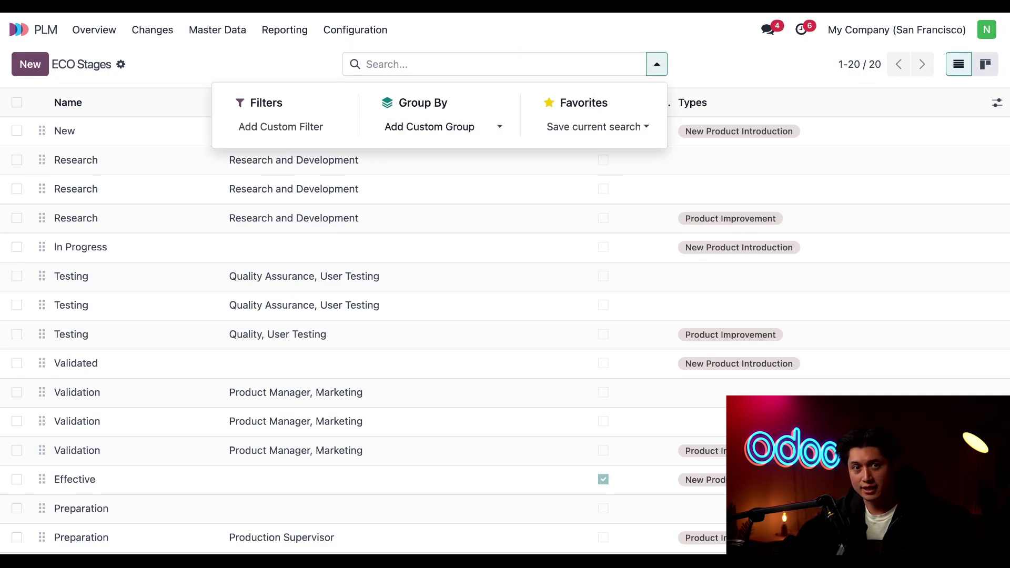
{"action": "left_click", "coordinate": [422, 312]}
{"action": "left_click", "coordinate": [433, 345]}
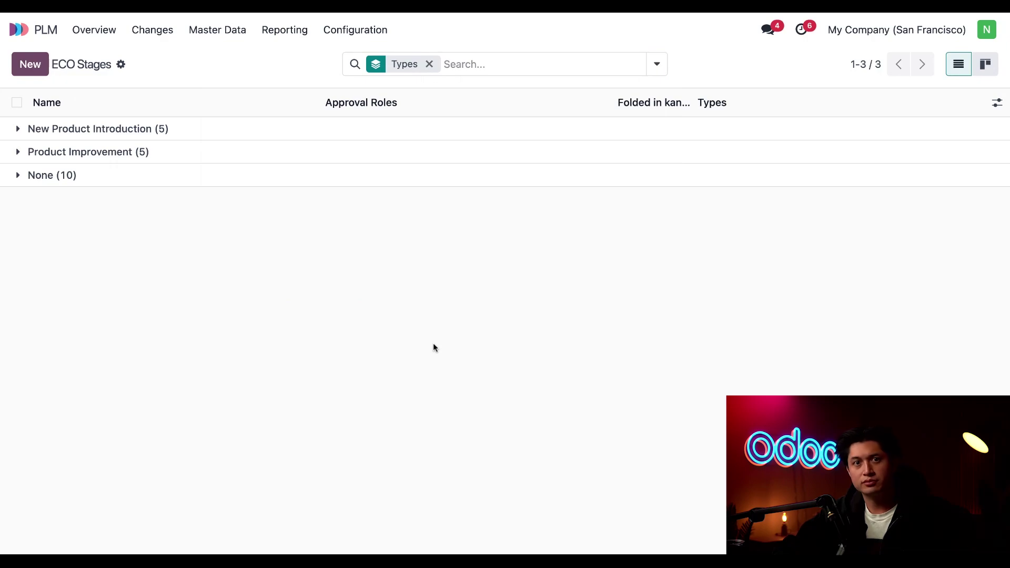
{"action": "left_click", "coordinate": [18, 153]}
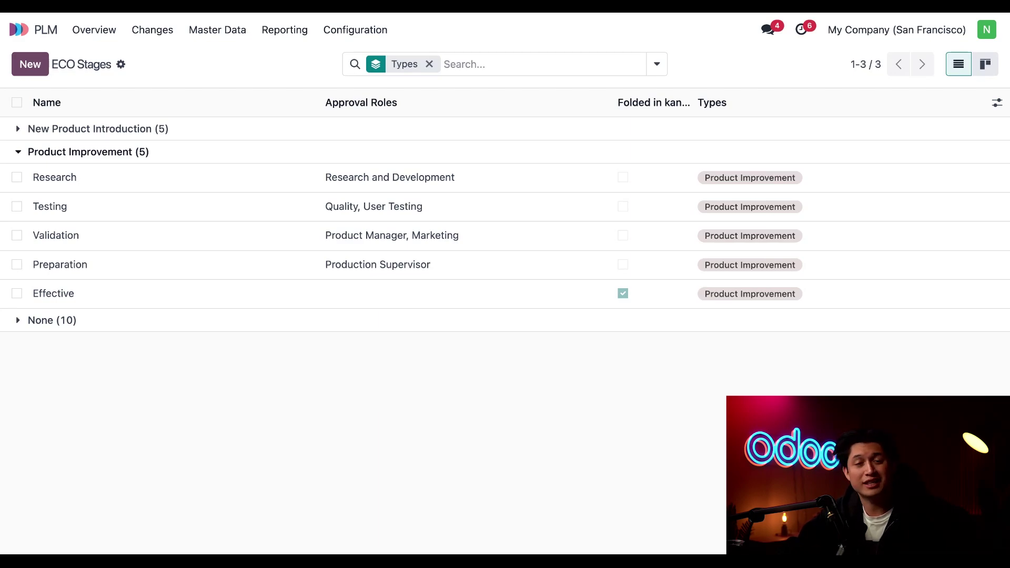
Step: Open the Product Improvement change order ECO0030: Table Finish Improvements and display its approvals
{"action": "left_click", "coordinate": [100, 32]}
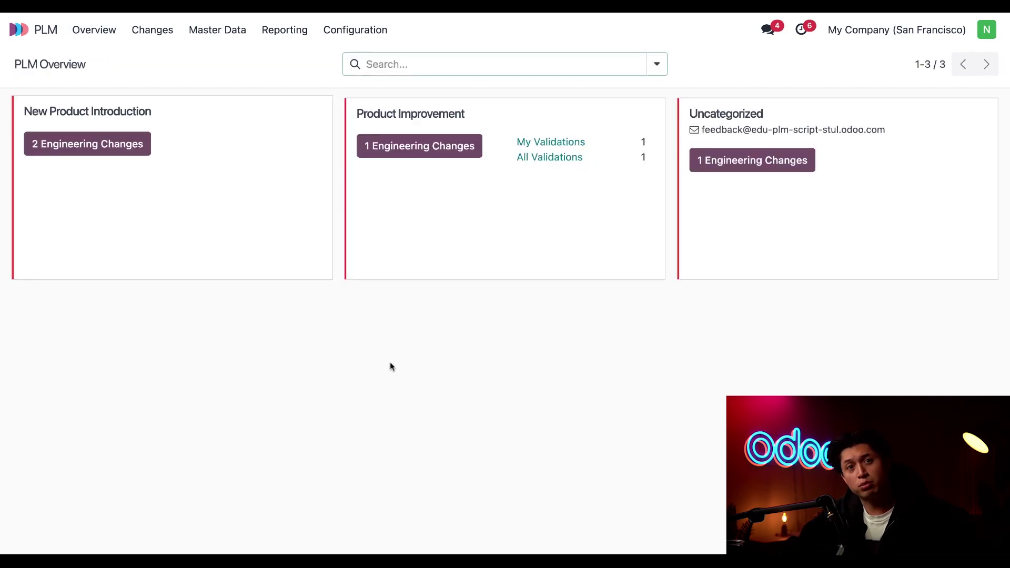
{"action": "left_click", "coordinate": [414, 153]}
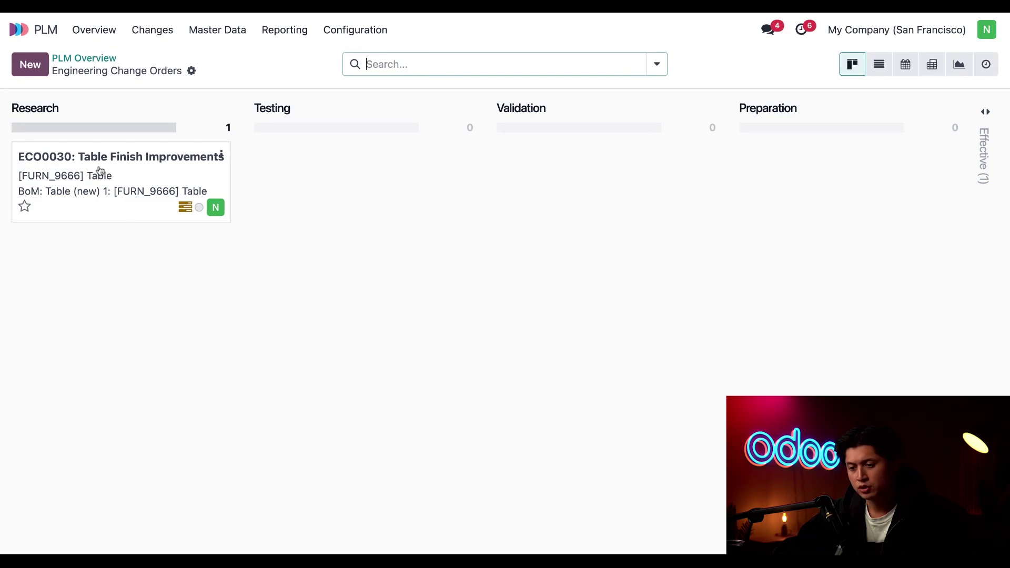
{"action": "left_click", "coordinate": [96, 211]}
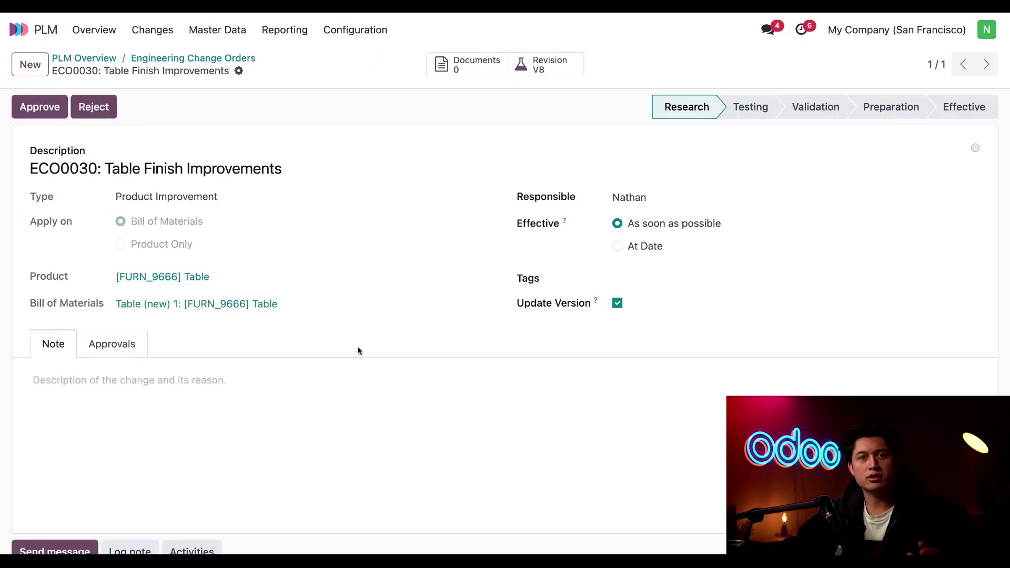
{"action": "scroll", "coordinate": [340, 345], "scroll_direction": "down", "scroll_amount": 2}
{"action": "left_click", "coordinate": [128, 294]}
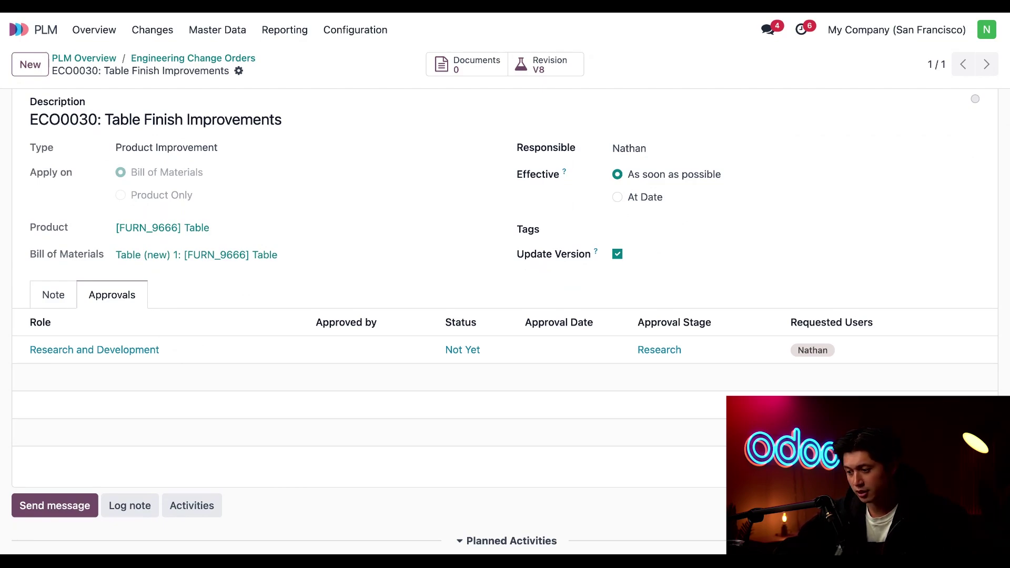
Step: Approve ECO0030 for the Research stage and advance it to Testing
{"action": "scroll", "coordinate": [31, 111], "scroll_direction": "up", "scroll_amount": 1}
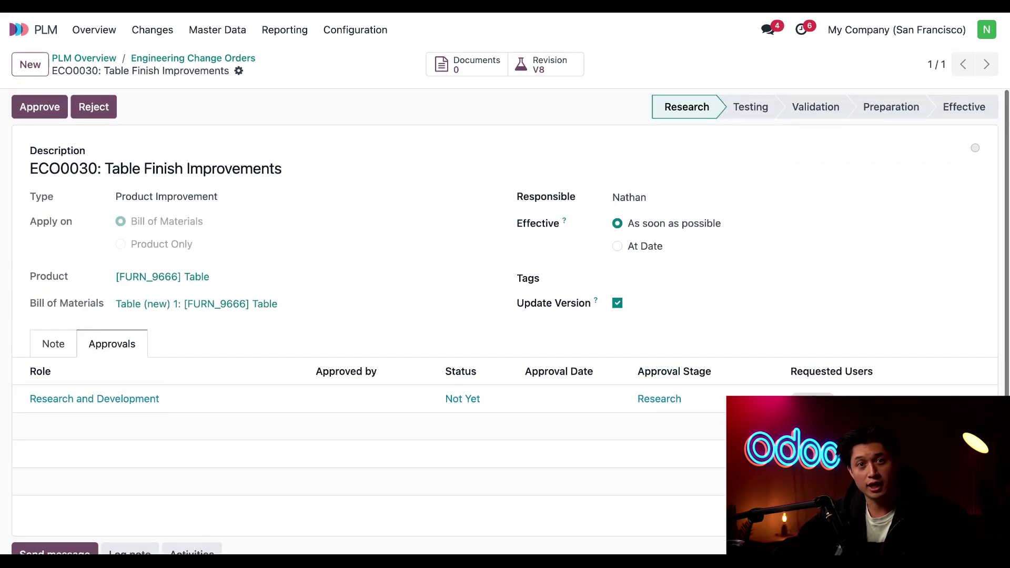
{"action": "left_click", "coordinate": [31, 108]}
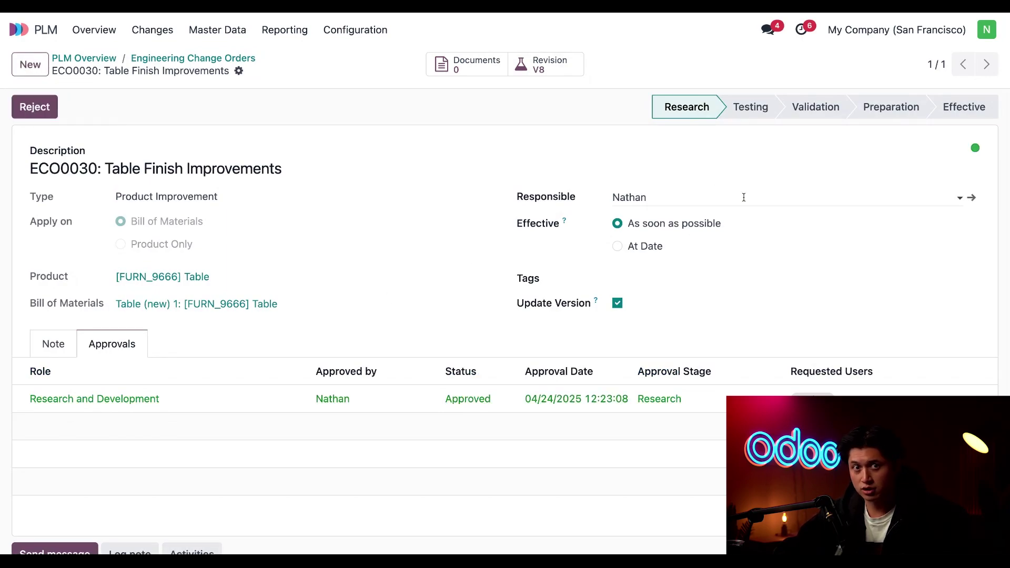
{"action": "left_click", "coordinate": [743, 107]}
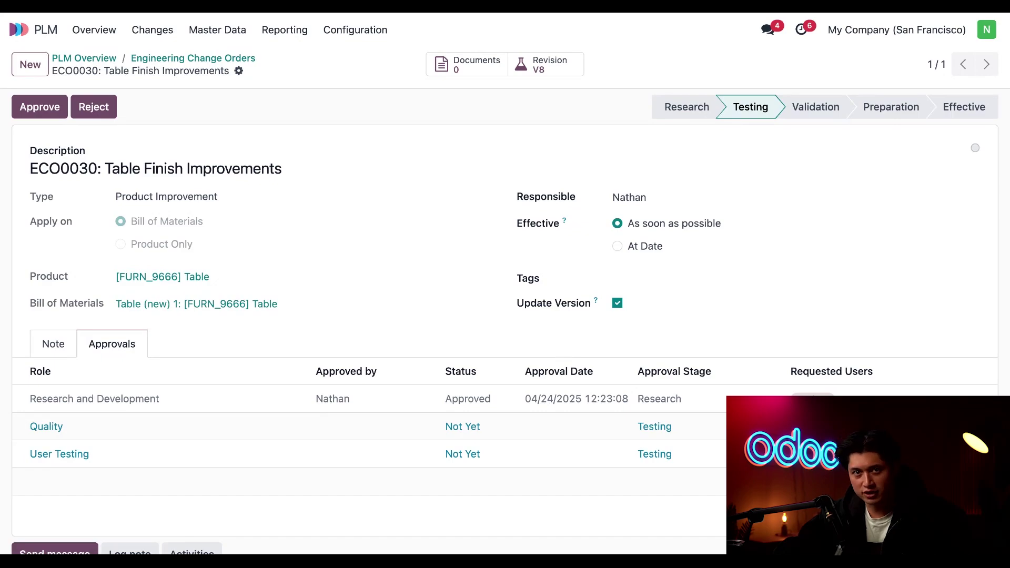
Step: Approve the Quality role for ECO0030 in Testing, check the requested users, and advance the order to Validation
{"action": "left_click", "coordinate": [51, 115]}
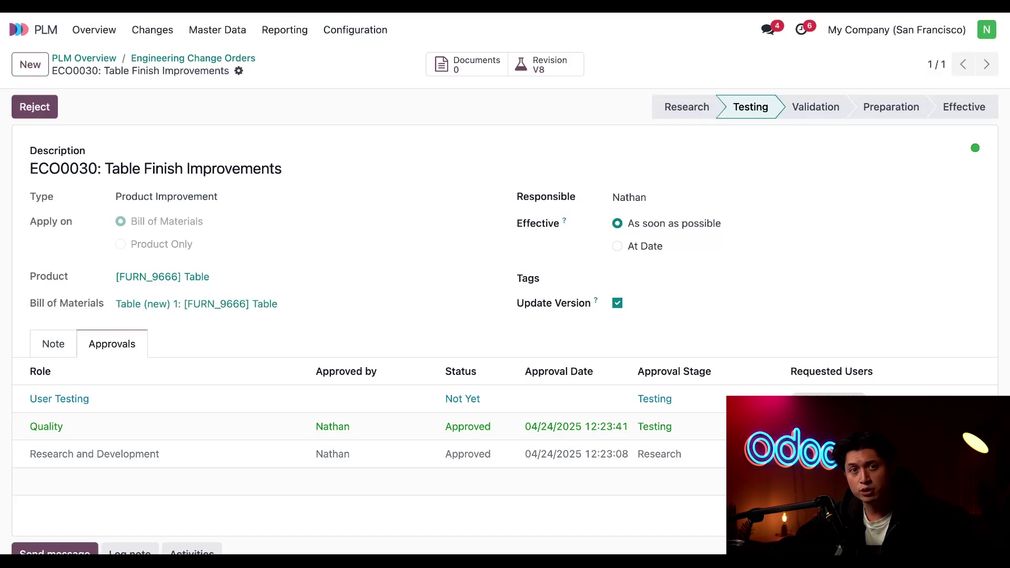
{"action": "scroll", "coordinate": [343, 371], "scroll_direction": "down", "scroll_amount": 4}
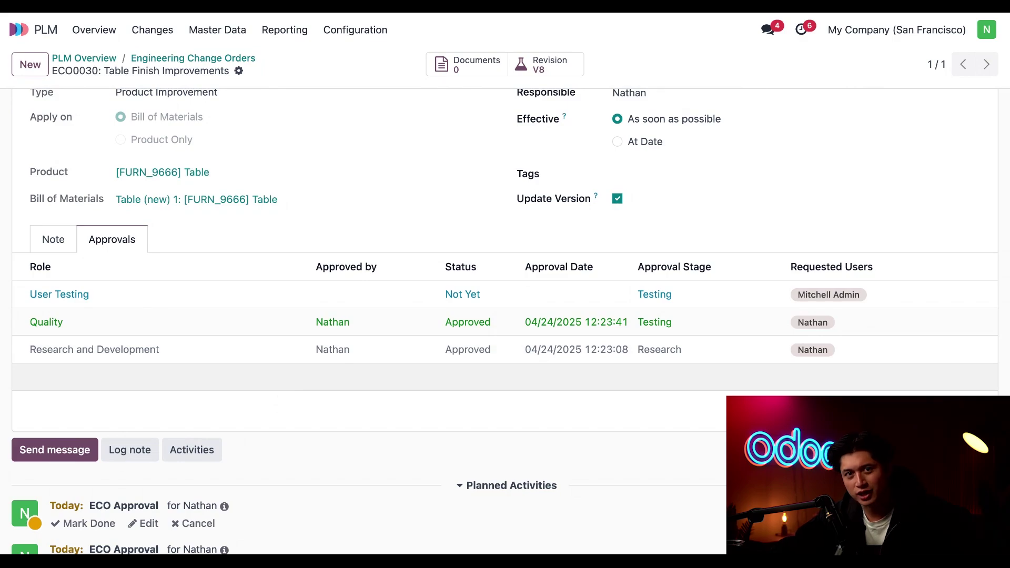
{"action": "scroll", "coordinate": [291, 343], "scroll_direction": "up", "scroll_amount": 2}
{"action": "scroll", "coordinate": [683, 374], "scroll_direction": "down", "scroll_amount": 3}
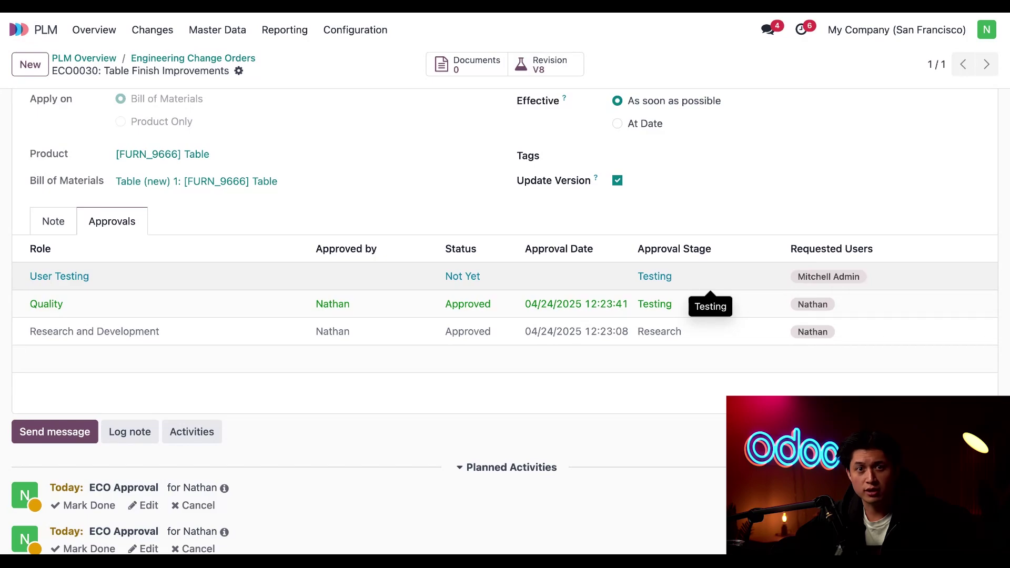
{"action": "scroll", "coordinate": [710, 294], "scroll_direction": "up", "scroll_amount": 3}
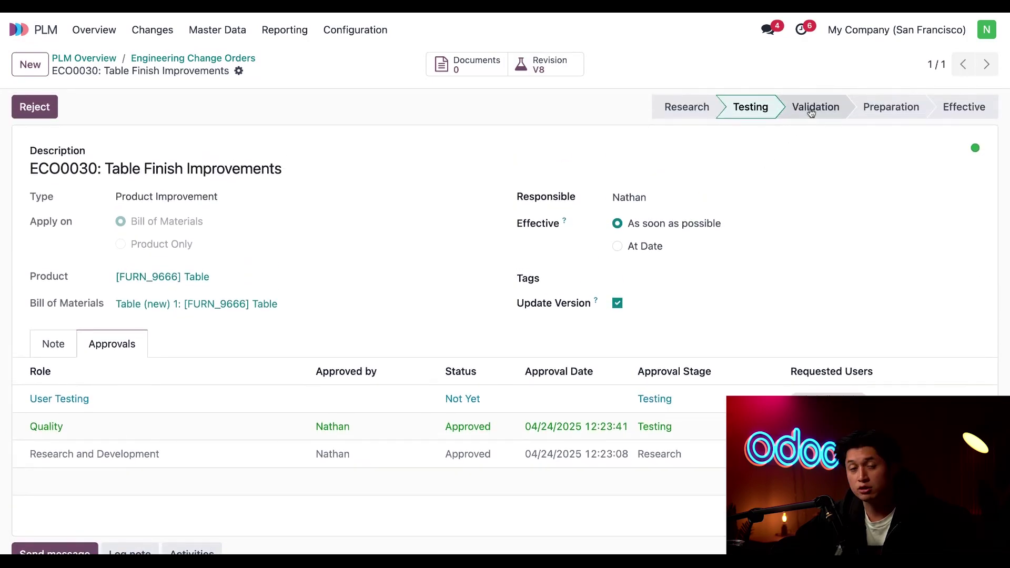
{"action": "left_click", "coordinate": [811, 109]}
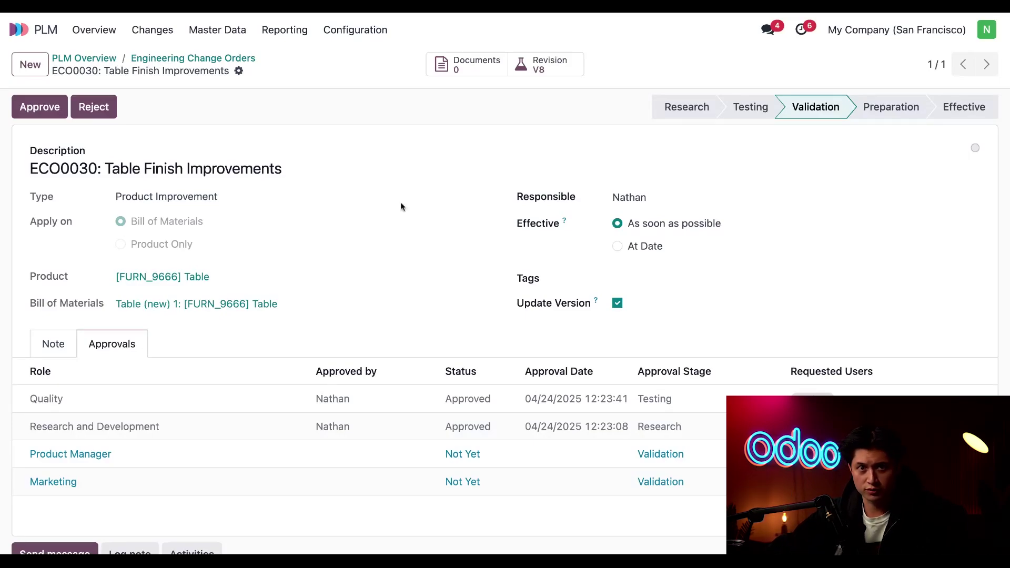
Step: Review the Validation approvals and requested users of ECO0030, and check its card on the Engineering Change Orders board
{"action": "scroll", "coordinate": [401, 206], "scroll_direction": "down", "scroll_amount": 4}
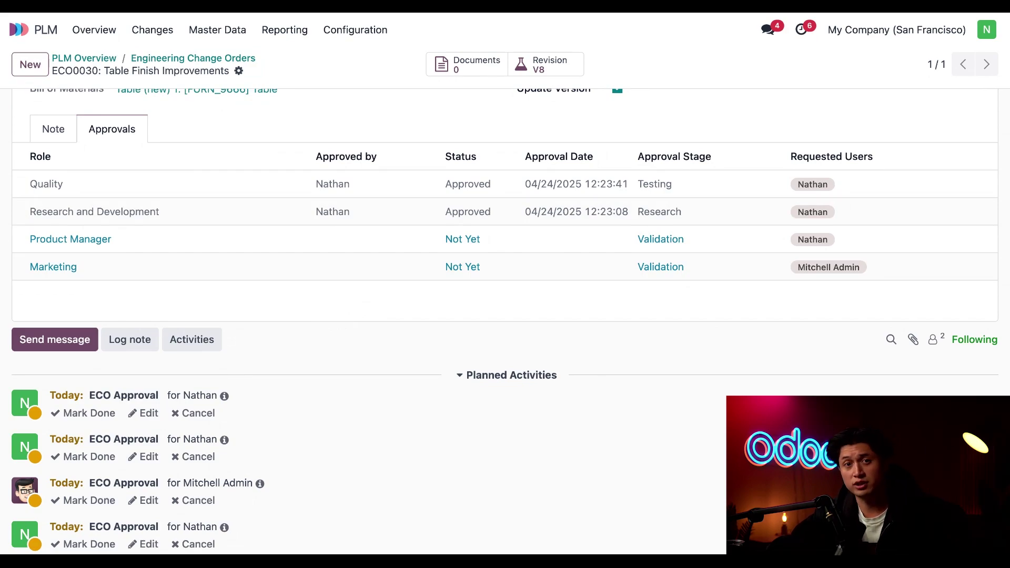
{"action": "scroll", "coordinate": [506, 315], "scroll_direction": "up", "scroll_amount": 4}
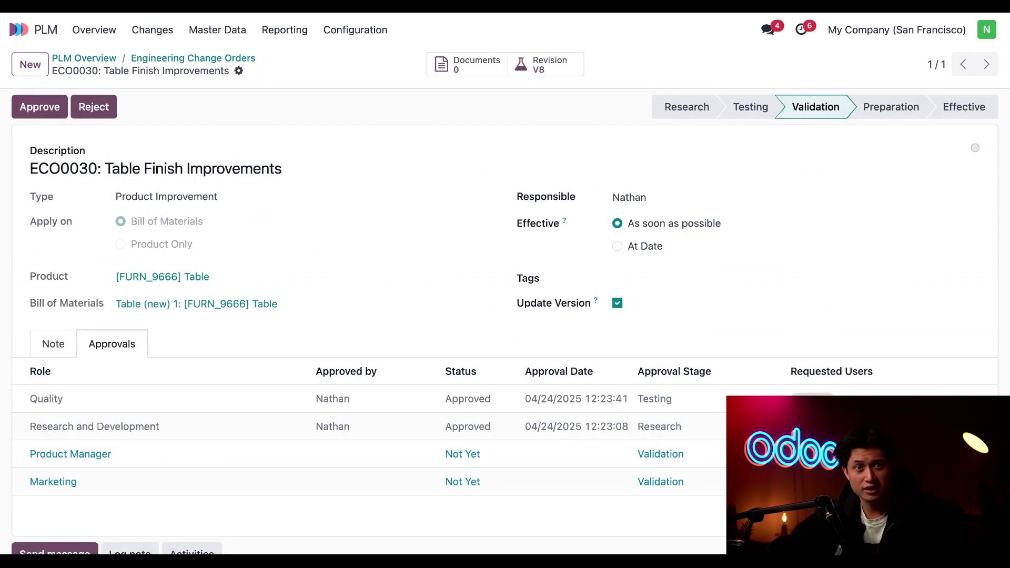
{"action": "left_click", "coordinate": [214, 60]}
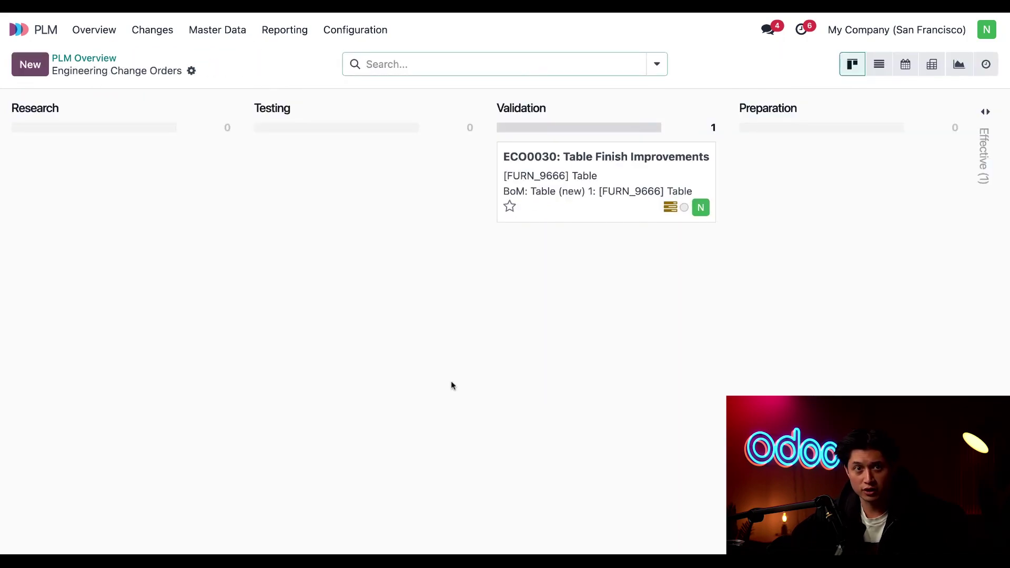
{"action": "left_click_drag", "start_coordinate": [592, 175], "coordinate": [525, 234]}
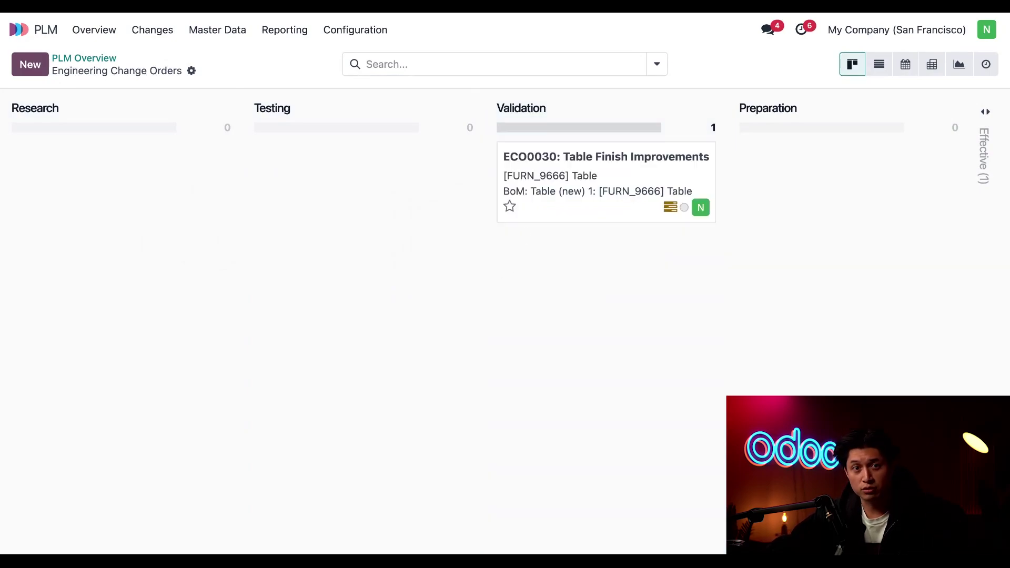
{"action": "left_click", "coordinate": [541, 192]}
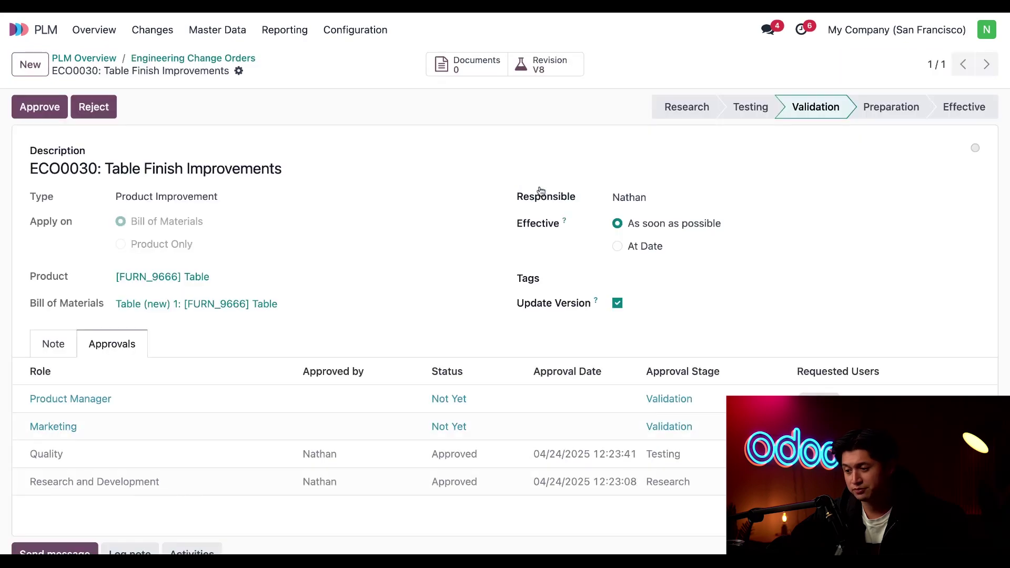
Step: Approve ECO0030 in Validation and in Preparation, advancing it after each approval until it reaches the Effective stage
{"action": "left_click", "coordinate": [42, 108]}
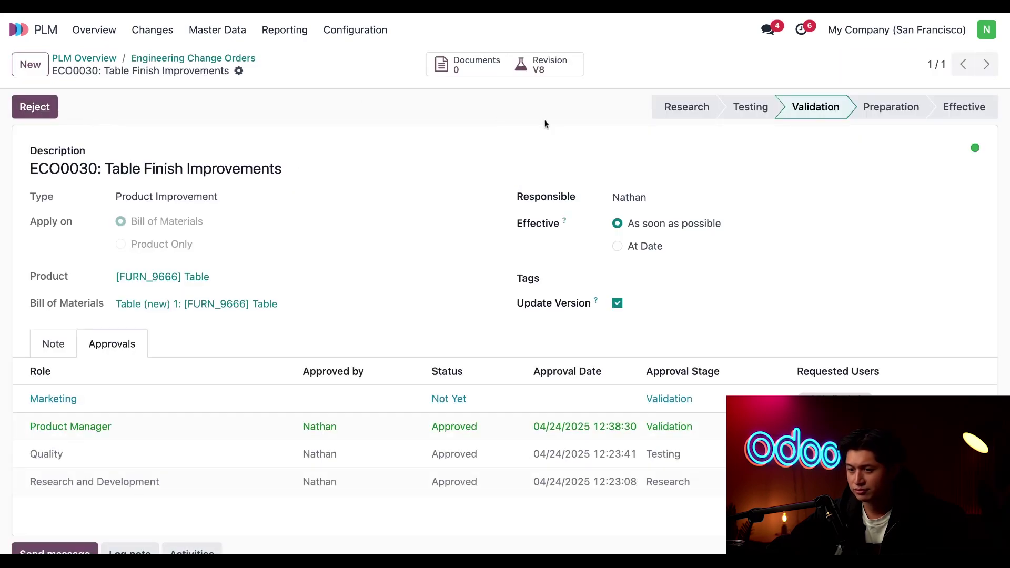
{"action": "left_click", "coordinate": [888, 108]}
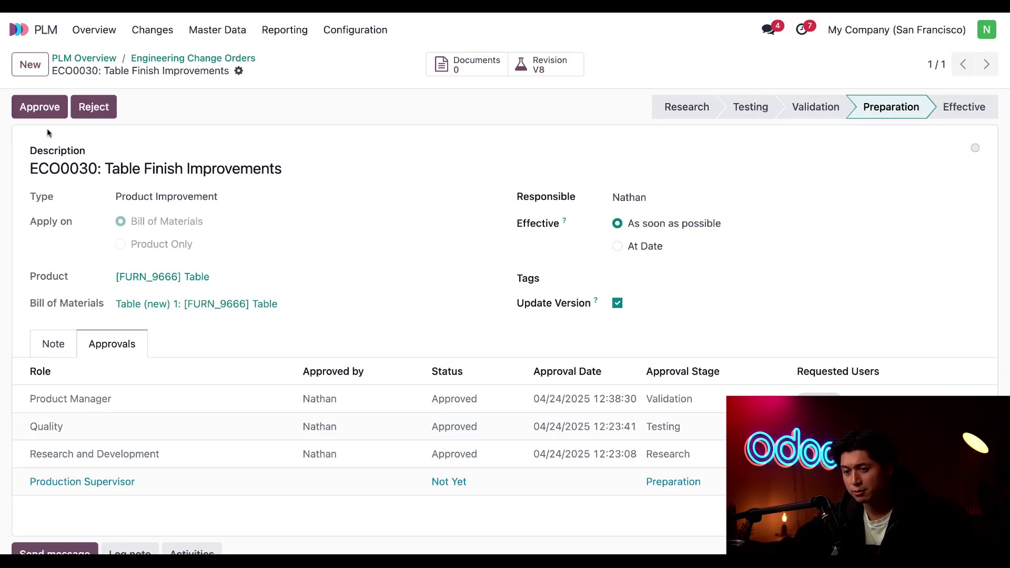
{"action": "left_click", "coordinate": [49, 108]}
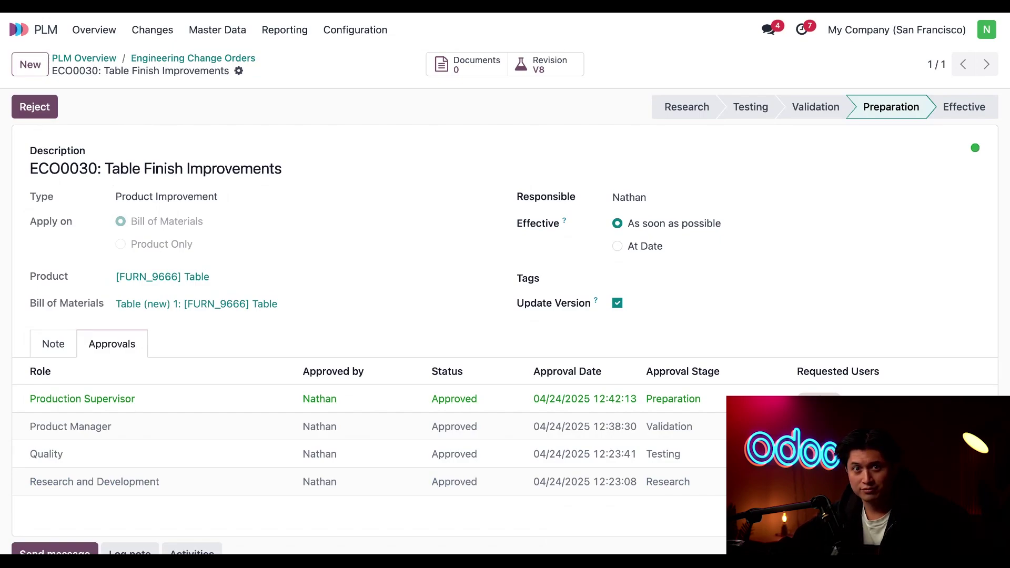
{"action": "left_click", "coordinate": [948, 113]}
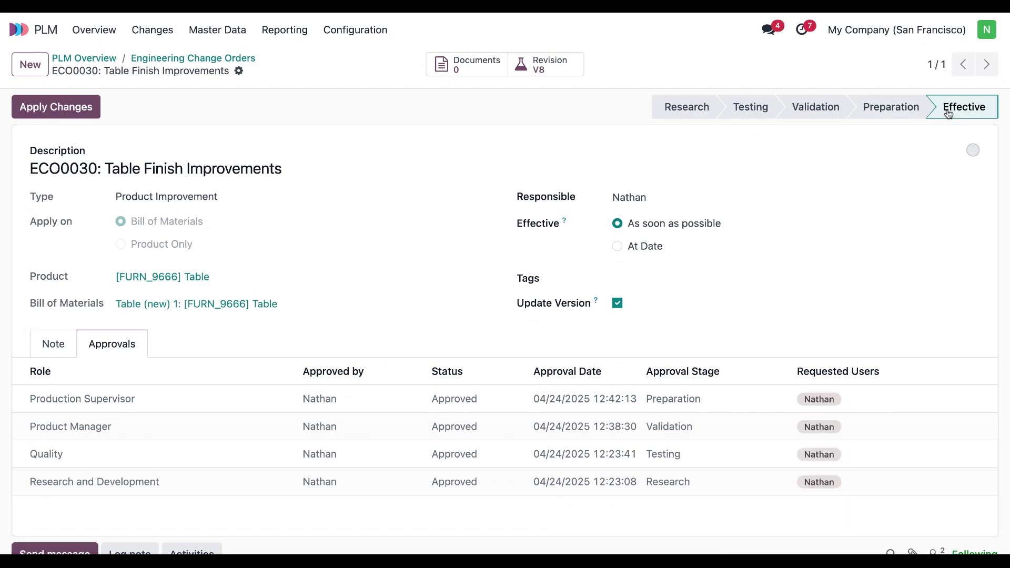